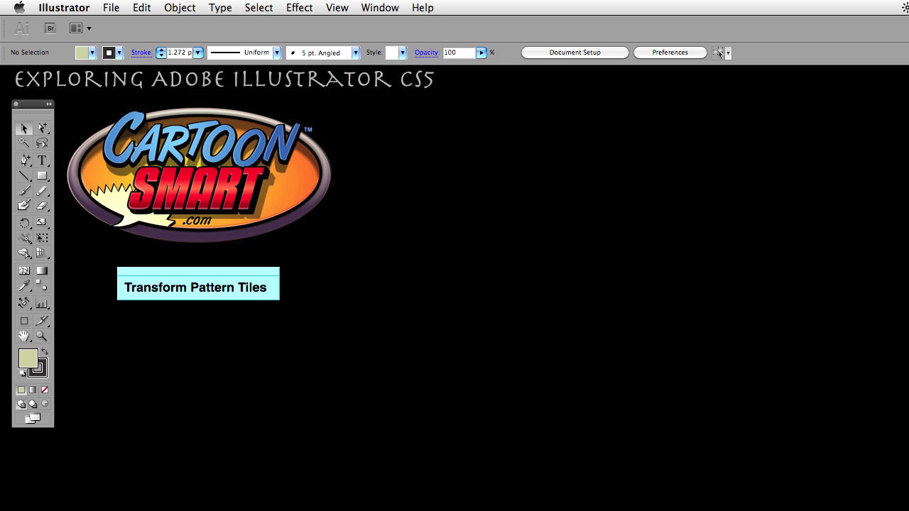
Move the Untitled-8 document window up so the whole grandma-with-cookies cartoon is visible
{"action": "left_click_drag", "start_coordinate": [216, 509], "coordinate": [189, 104]}
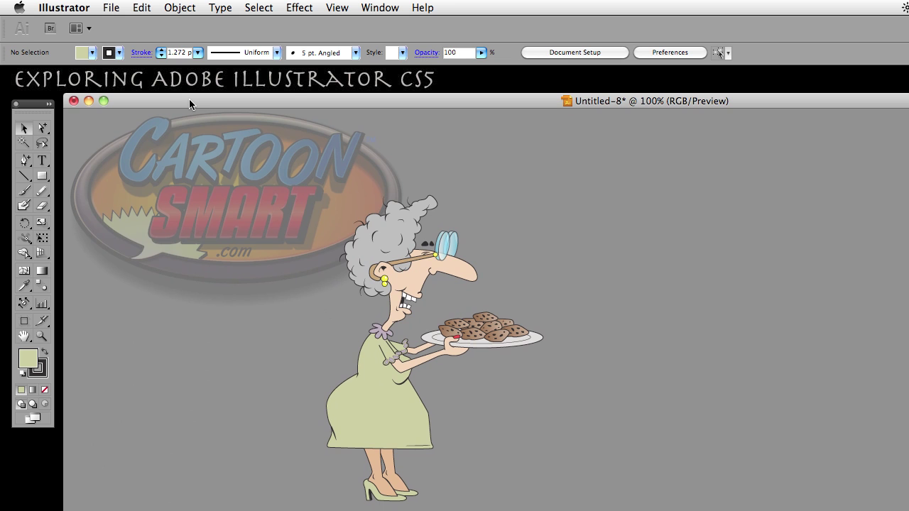
Confirm Transform Pattern Tiles is ticked in General preferences and accept with OK
{"action": "left_click", "coordinate": [117, 5]}
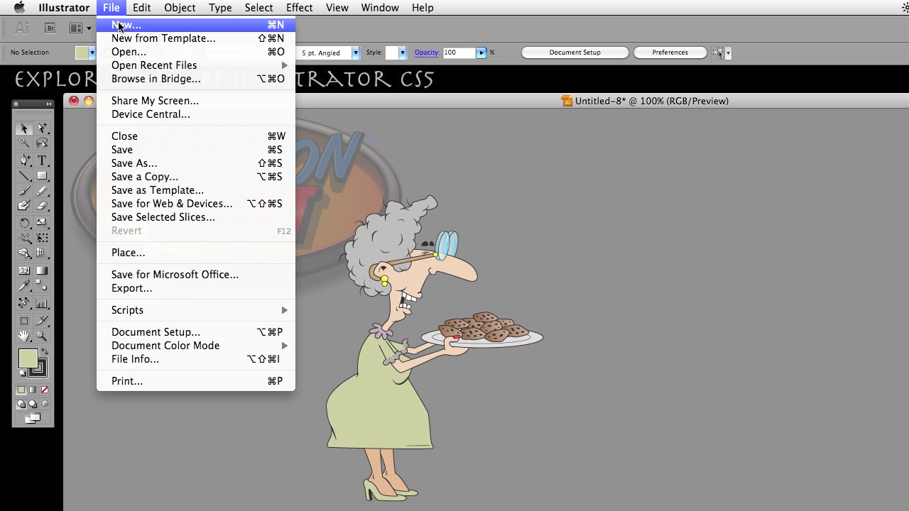
{"action": "left_click", "coordinate": [117, 7]}
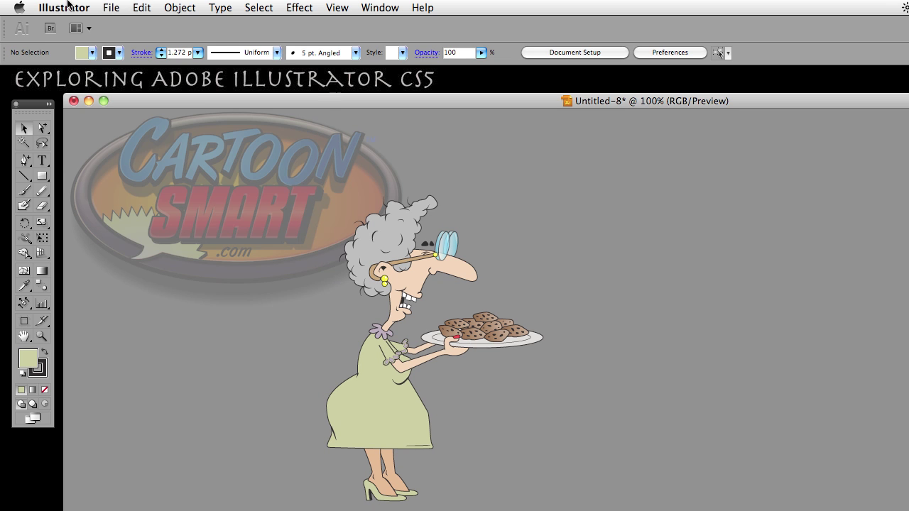
{"action": "left_click", "coordinate": [141, 7]}
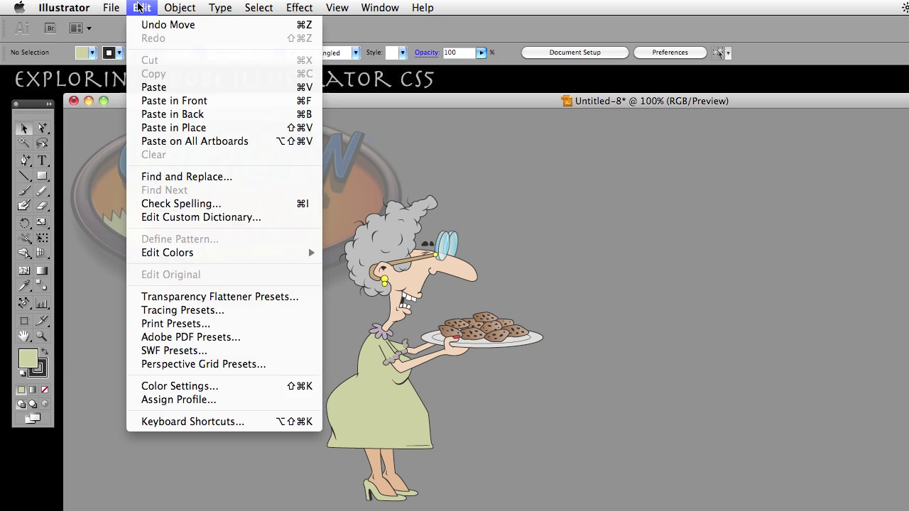
{"action": "mouse_move", "coordinate": [49, 7]}
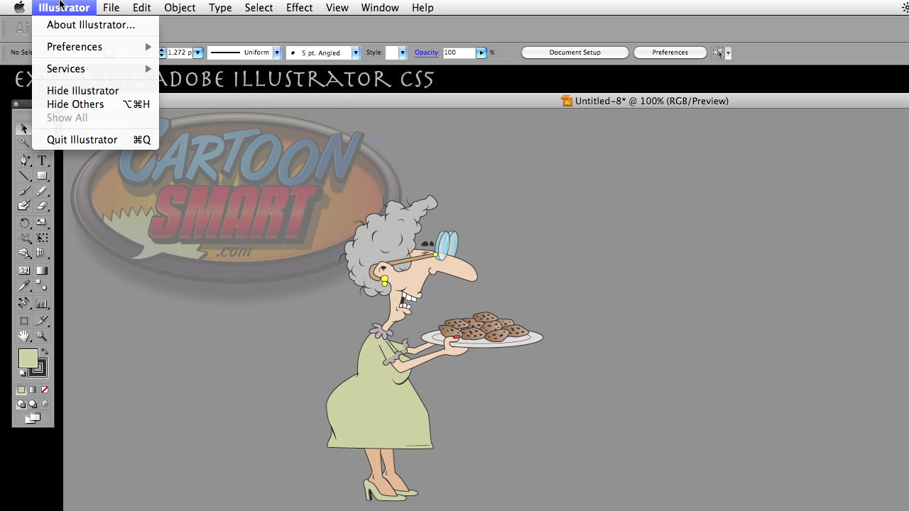
{"action": "mouse_move", "coordinate": [64, 48]}
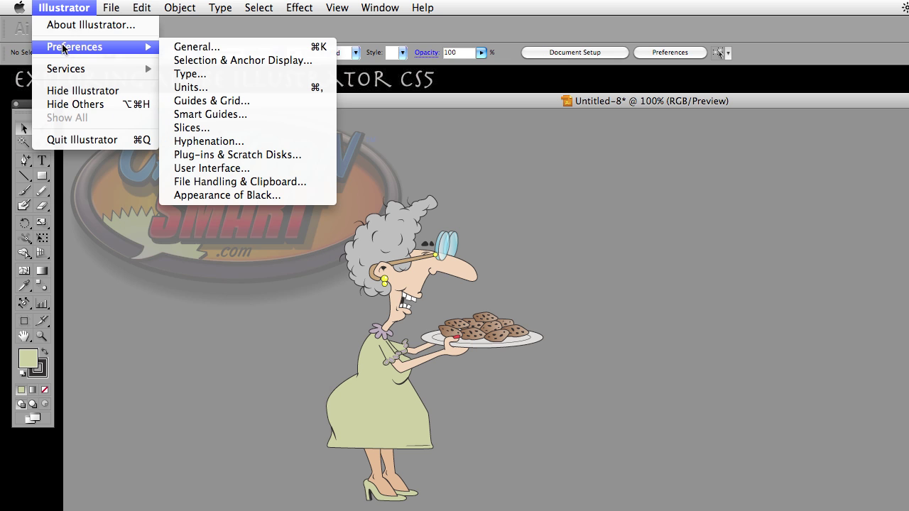
{"action": "left_click", "coordinate": [222, 47]}
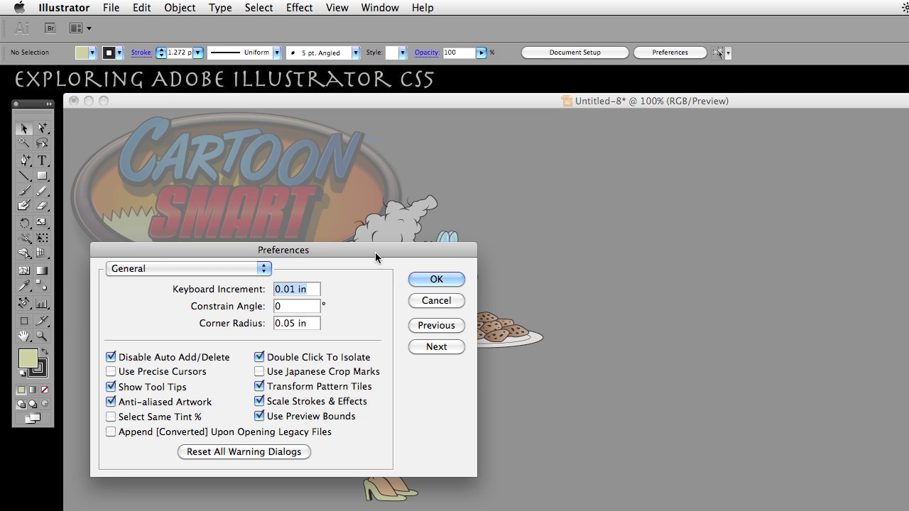
{"action": "left_click", "coordinate": [449, 279]}
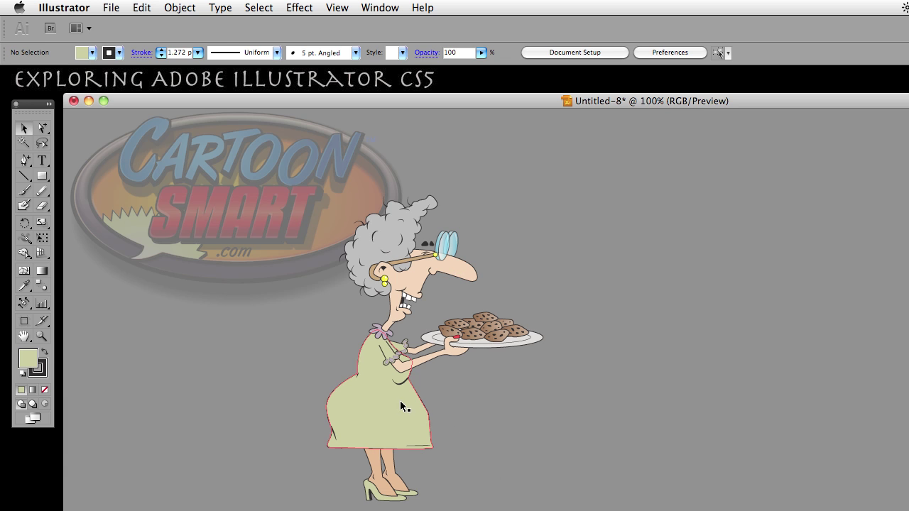
{"action": "left_click", "coordinate": [405, 360]}
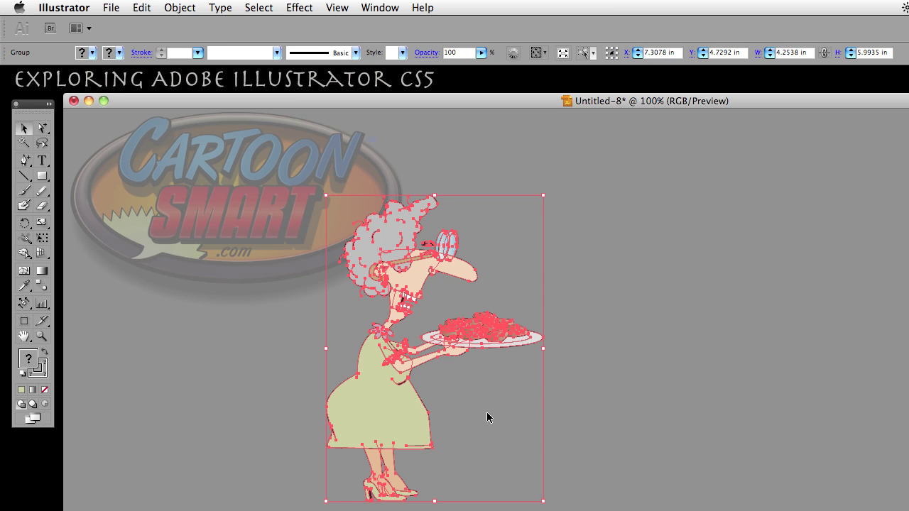
{"action": "left_click", "coordinate": [259, 389]}
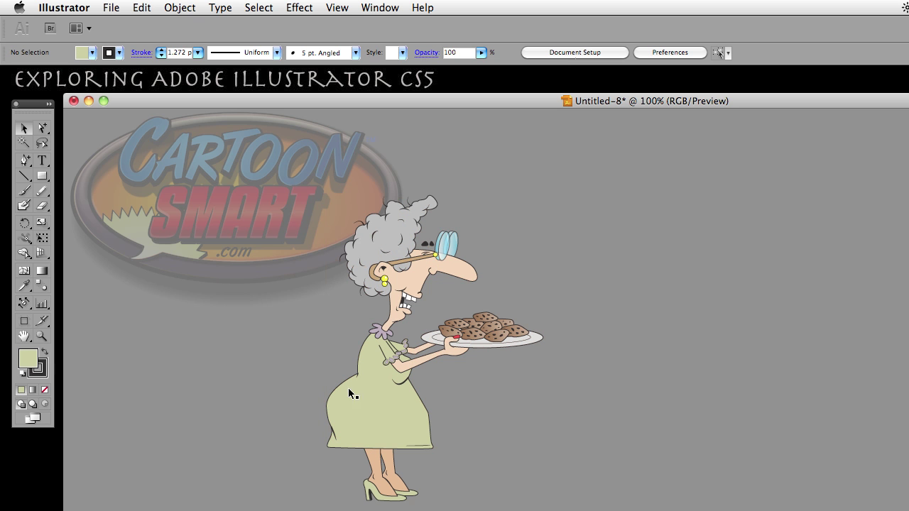
{"action": "left_click", "coordinate": [367, 390]}
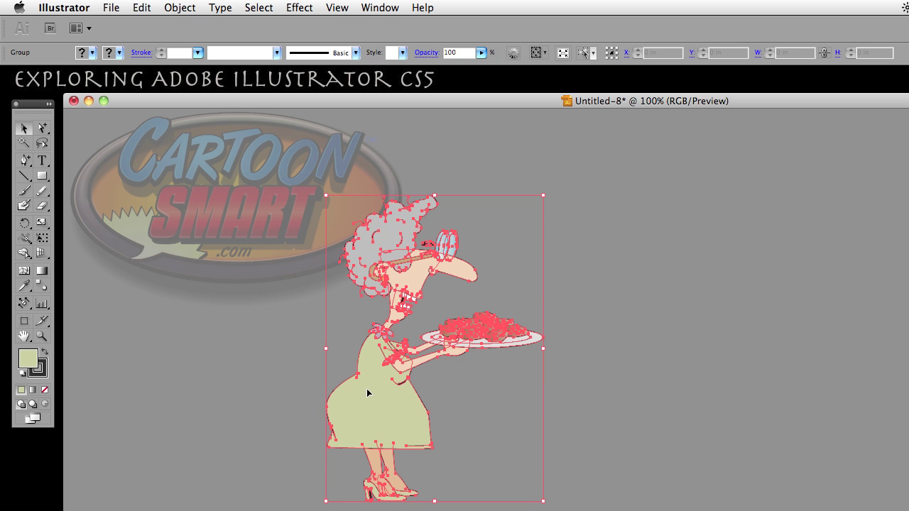
{"action": "left_click", "coordinate": [293, 388]}
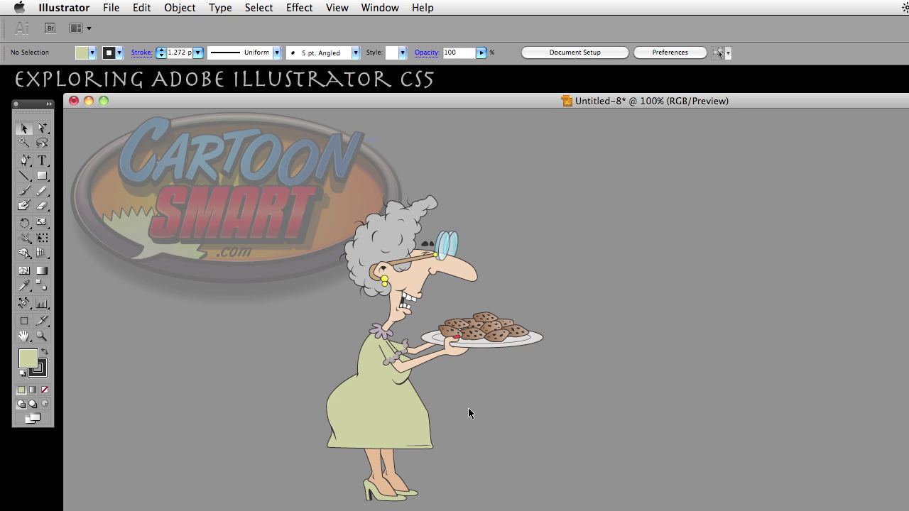
{"action": "left_click", "coordinate": [385, 396]}
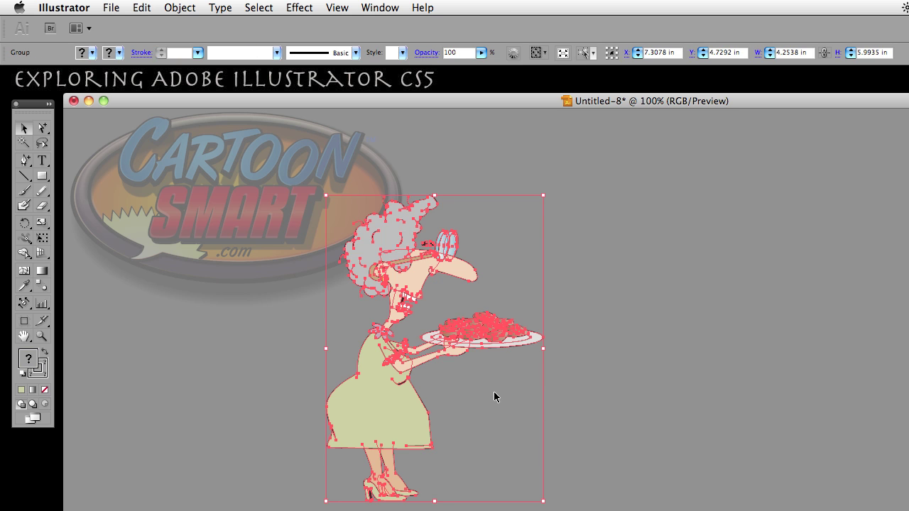
{"action": "left_click", "coordinate": [594, 388]}
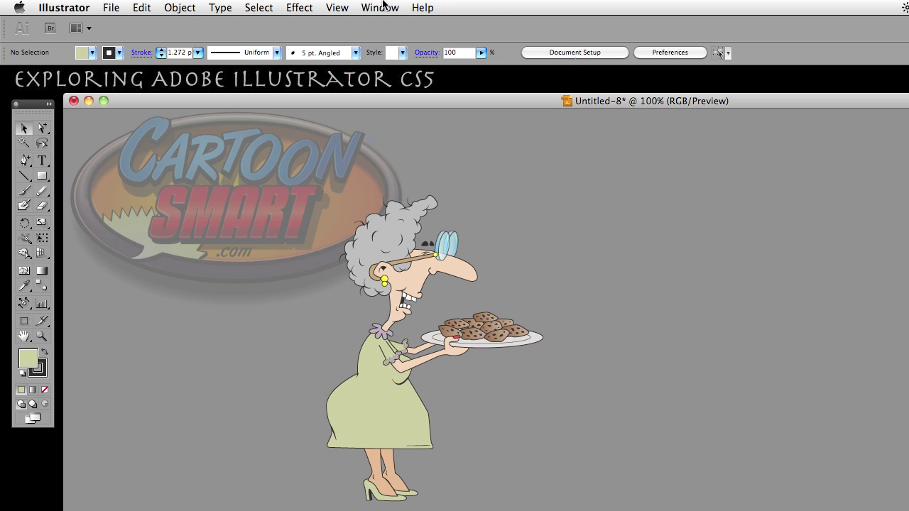
Open the Appearance panel beside the artwork, then select and deselect the grandma group
{"action": "left_click", "coordinate": [383, 7]}
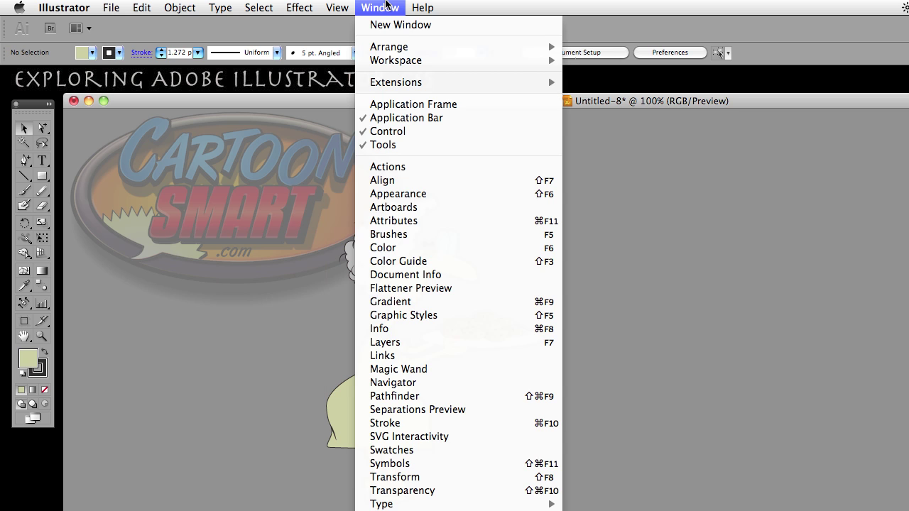
{"action": "left_click", "coordinate": [406, 194]}
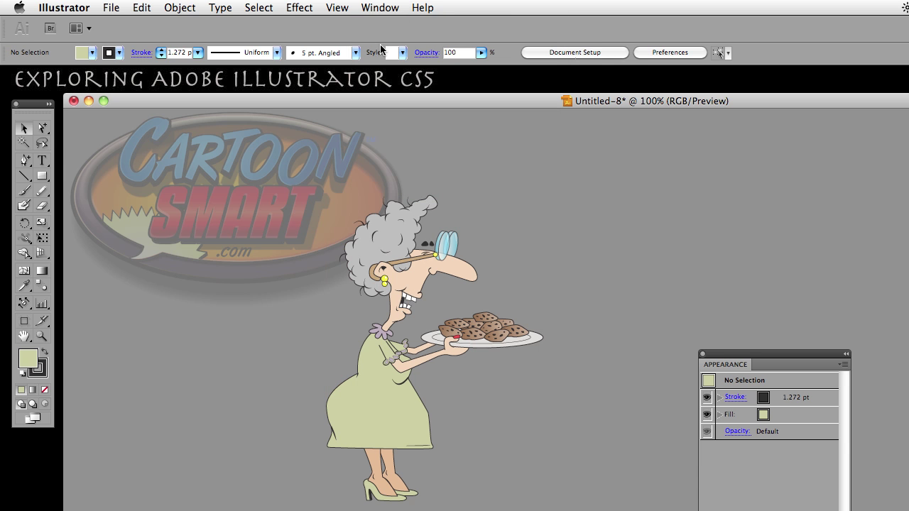
{"action": "left_click_drag", "start_coordinate": [802, 357], "coordinate": [690, 139]}
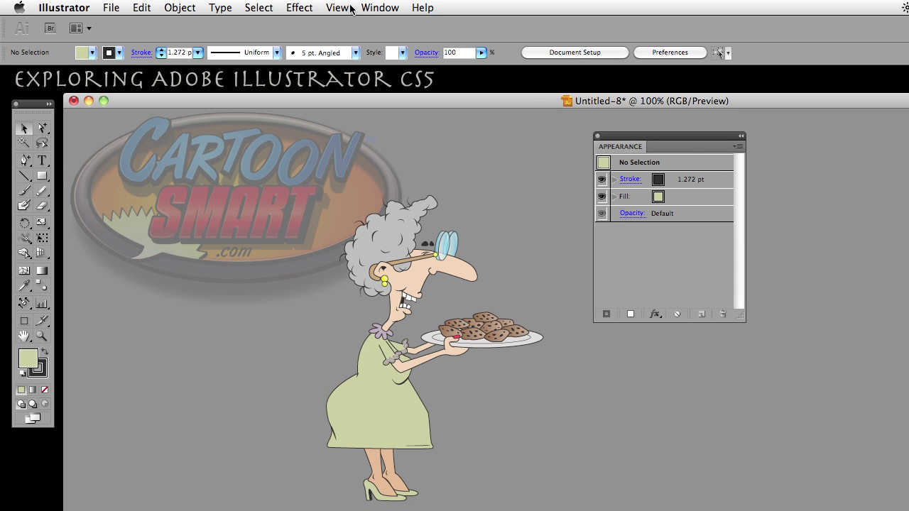
{"action": "left_click", "coordinate": [380, 7]}
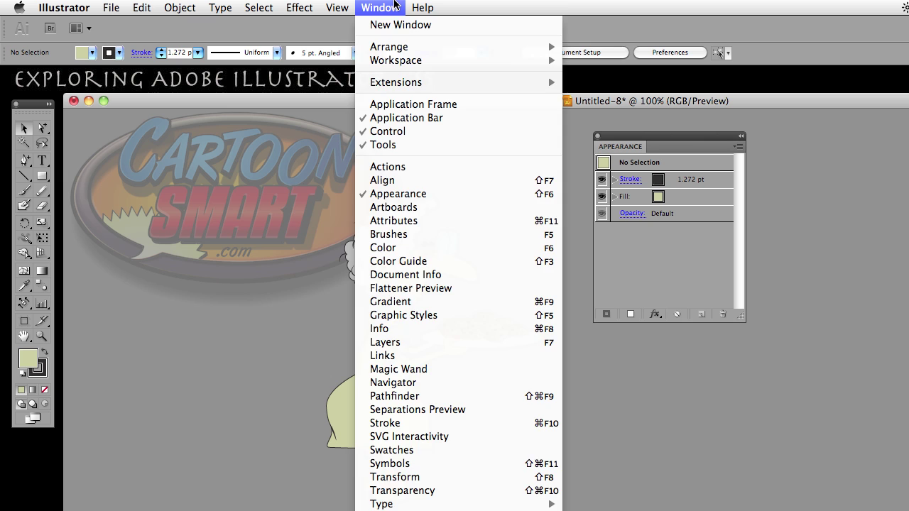
{"action": "left_click", "coordinate": [394, 4]}
{"action": "left_click_drag", "start_coordinate": [699, 134], "coordinate": [767, 203]}
{"action": "left_click", "coordinate": [376, 394]}
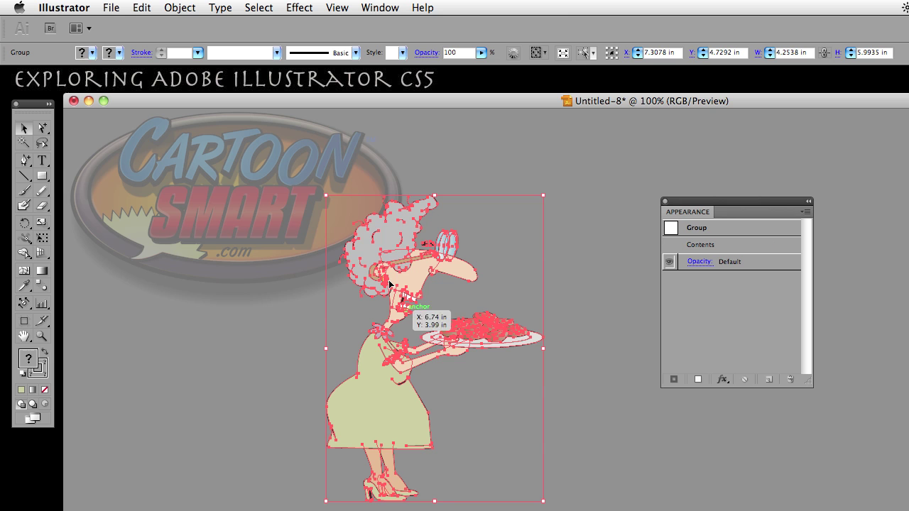
{"action": "left_click", "coordinate": [290, 424]}
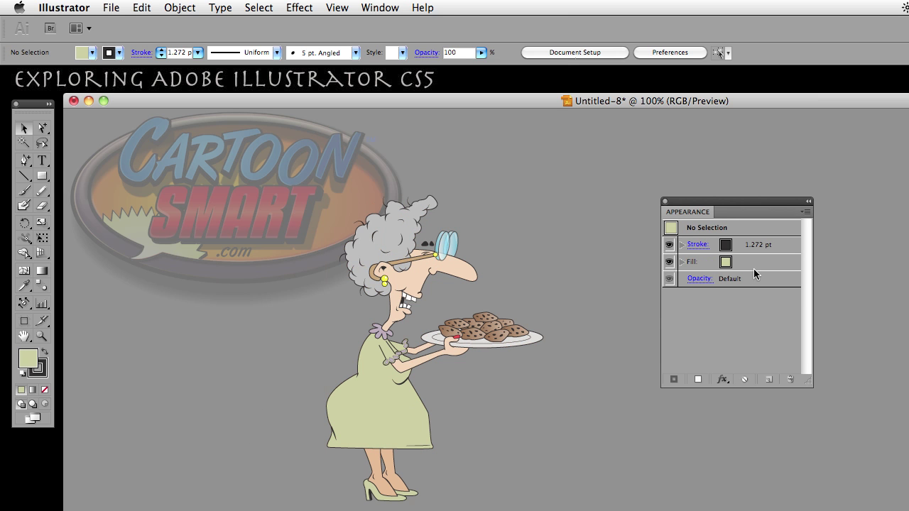
Isolate the grandma group, then the dress group, and select the dress path
{"action": "double_click", "coordinate": [368, 401]}
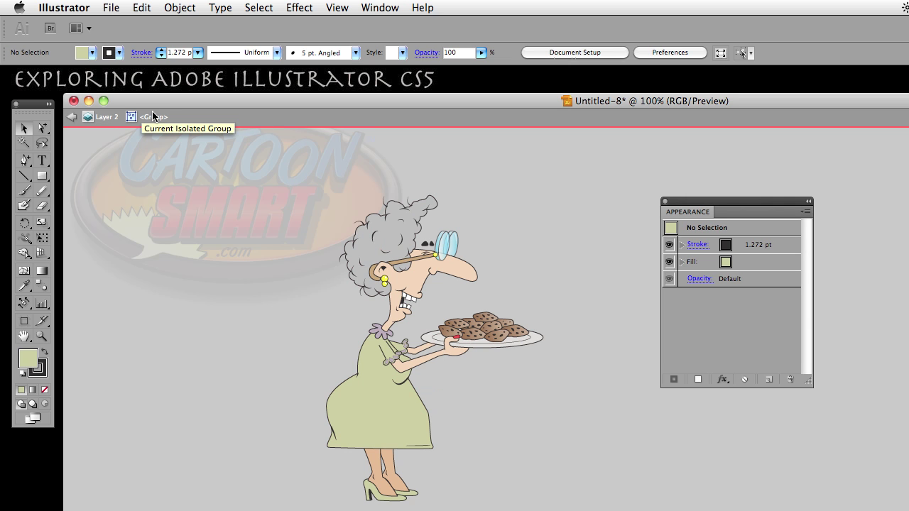
{"action": "left_click", "coordinate": [388, 429]}
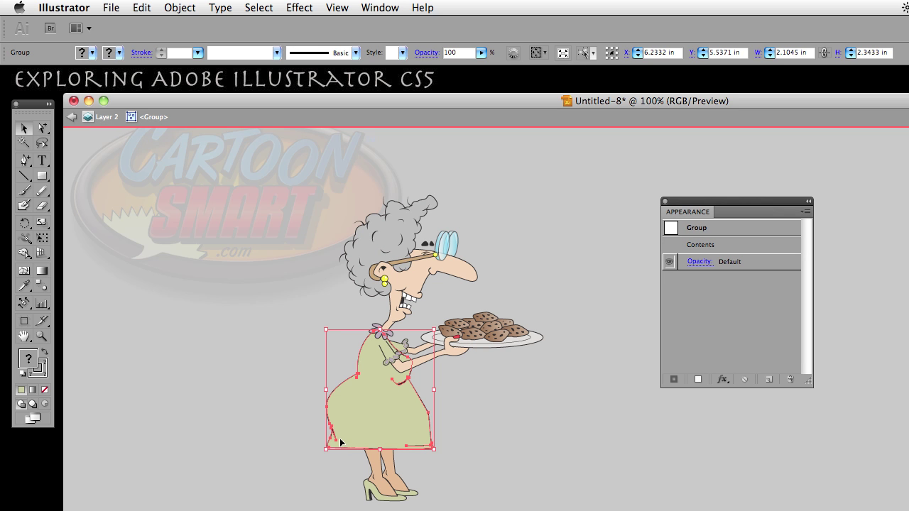
{"action": "double_click", "coordinate": [377, 426]}
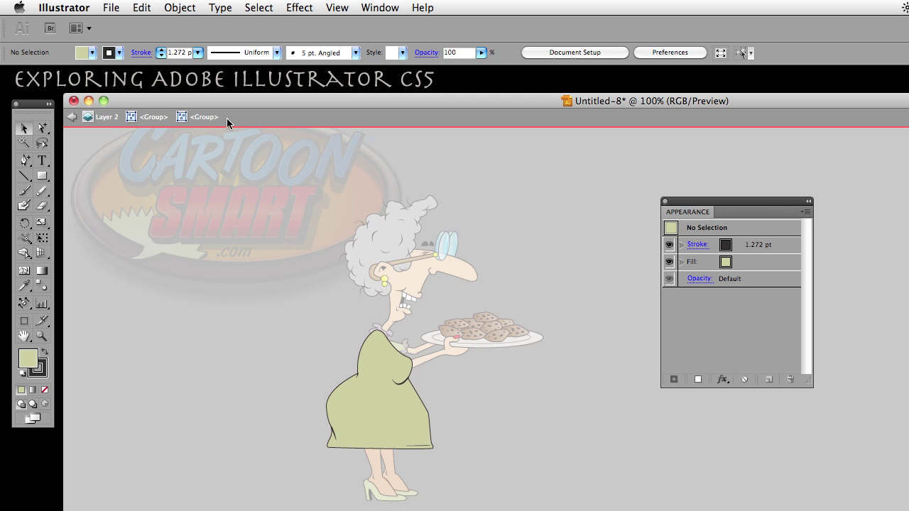
{"action": "left_click", "coordinate": [382, 417]}
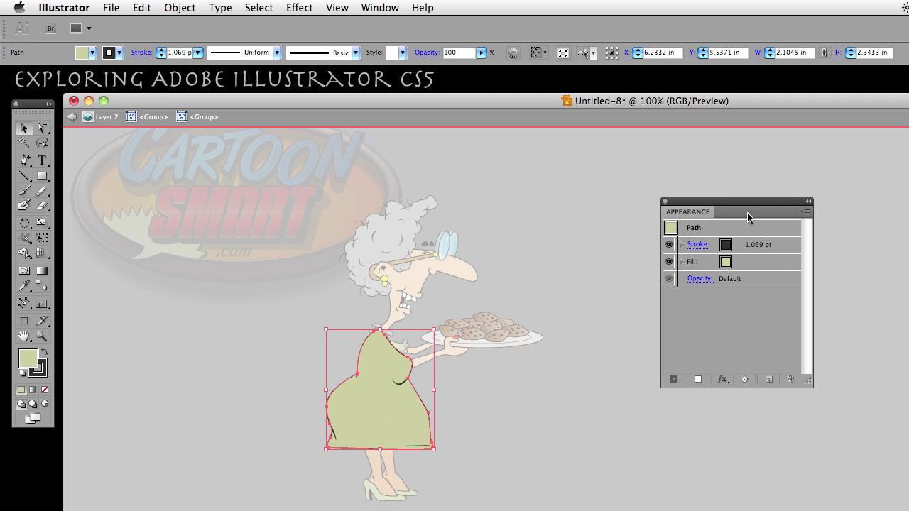
{"action": "left_click_drag", "start_coordinate": [754, 201], "coordinate": [721, 203]}
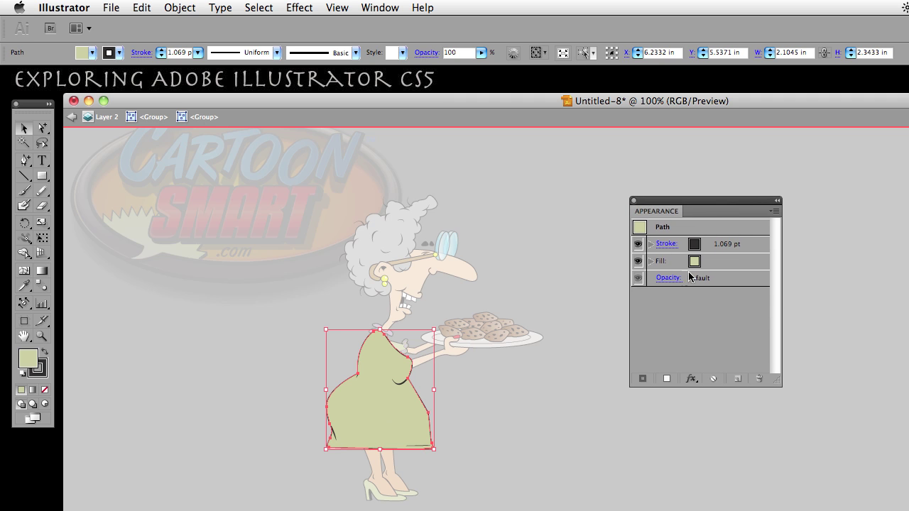
{"action": "left_click", "coordinate": [731, 261]}
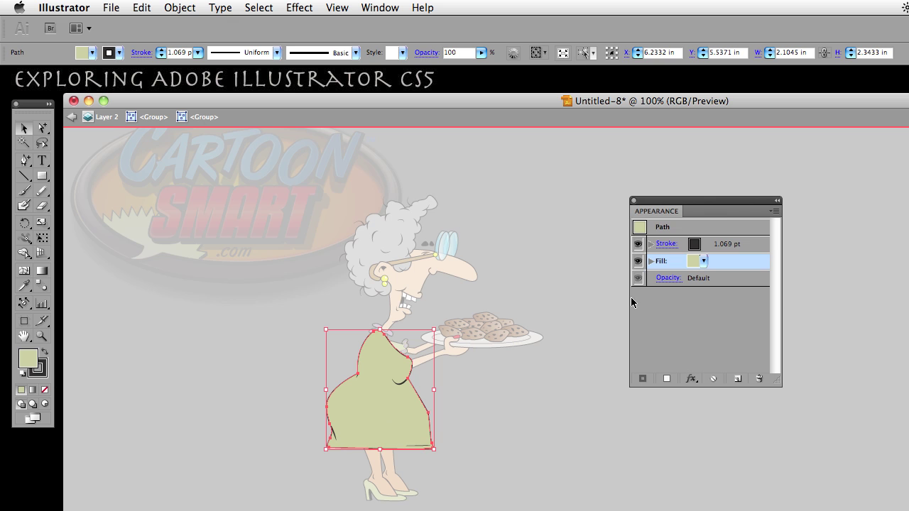
{"action": "left_click", "coordinate": [704, 319]}
{"action": "left_click", "coordinate": [703, 262]}
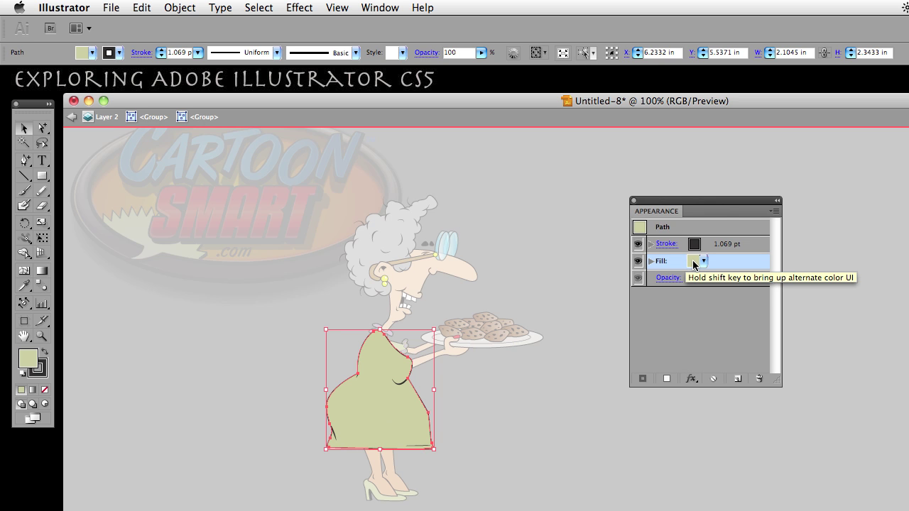
{"action": "left_click", "coordinate": [703, 262]}
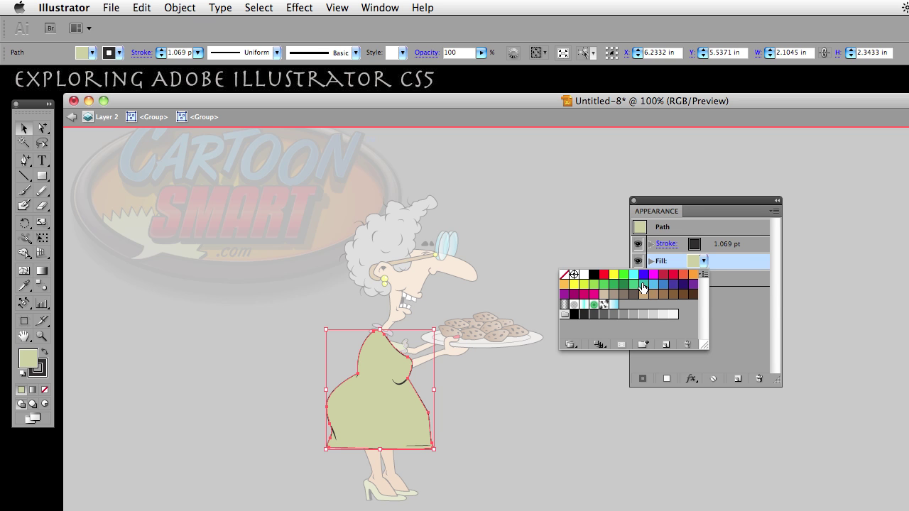
{"action": "left_click", "coordinate": [654, 285]}
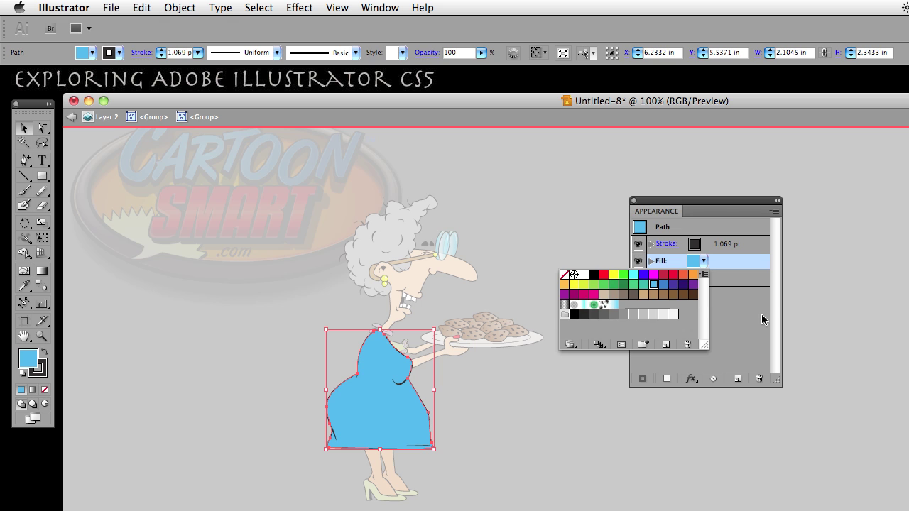
{"action": "left_click", "coordinate": [808, 312]}
{"action": "key", "text": "super+z"}
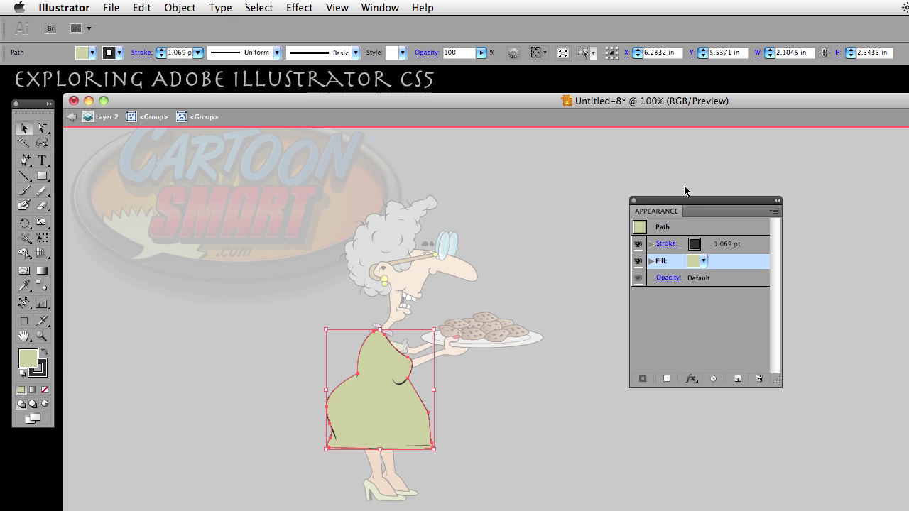
{"action": "left_click_drag", "start_coordinate": [698, 201], "coordinate": [676, 201]}
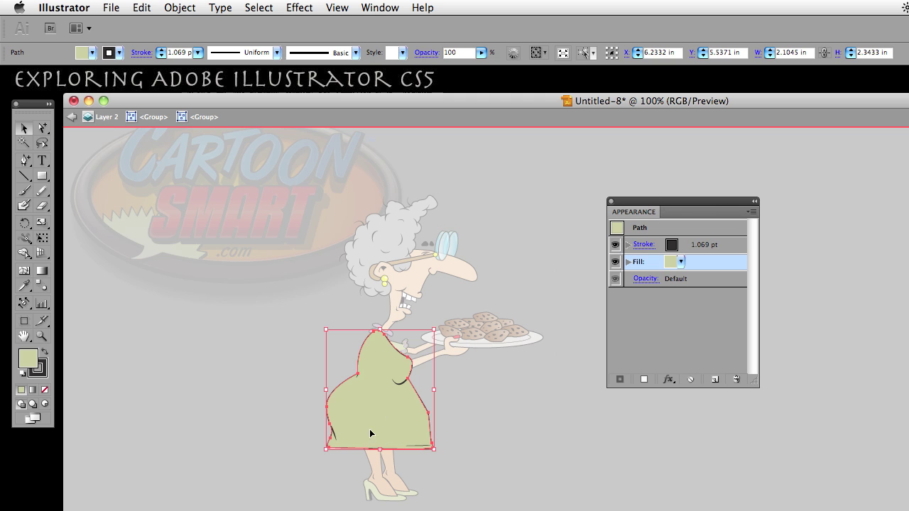
Duplicate the dress's green fill in the Appearance panel so it has two stacked fills
{"action": "left_click", "coordinate": [627, 262]}
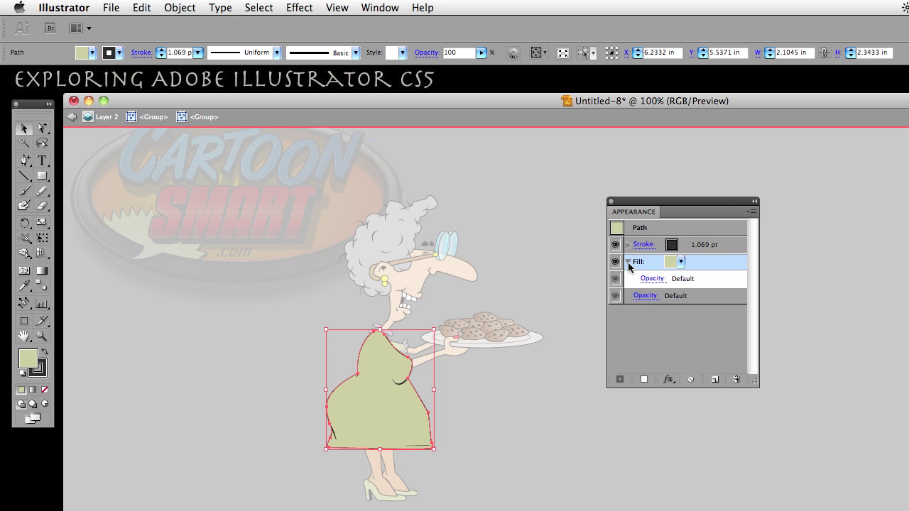
{"action": "left_click", "coordinate": [628, 262]}
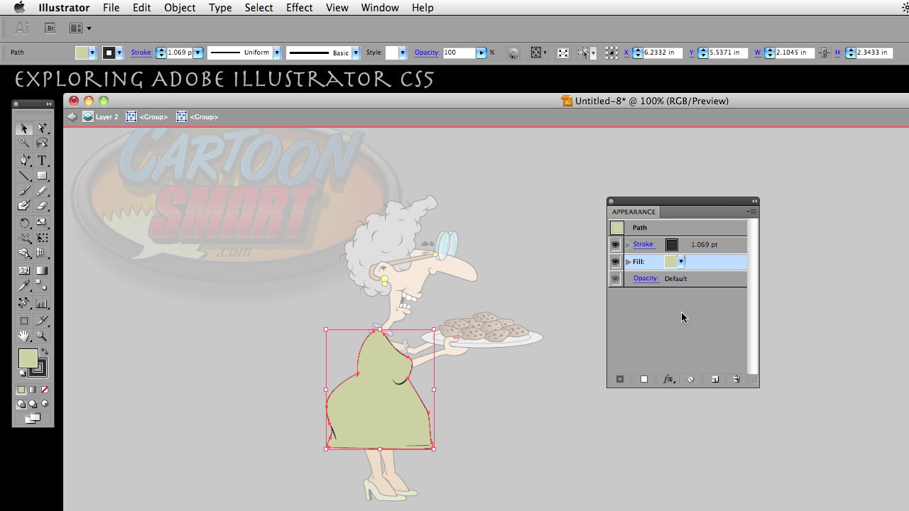
{"action": "left_click", "coordinate": [628, 262]}
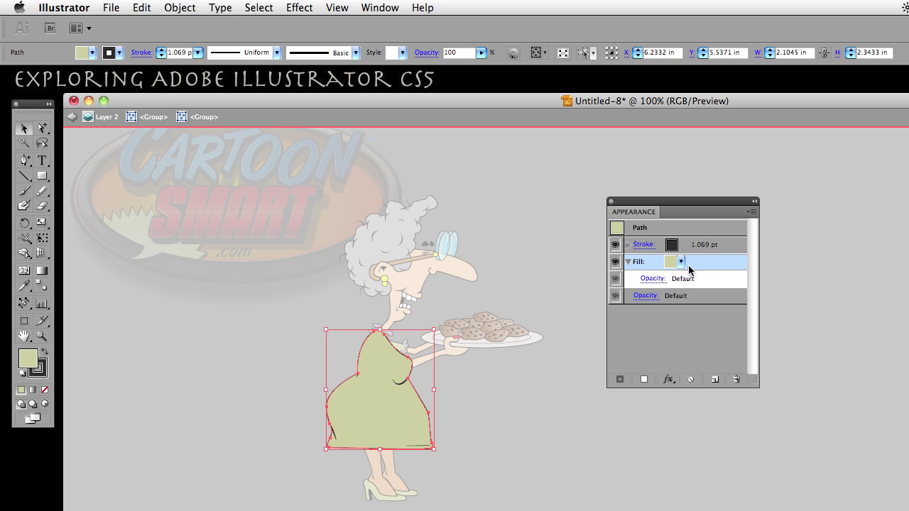
{"action": "left_click", "coordinate": [629, 262]}
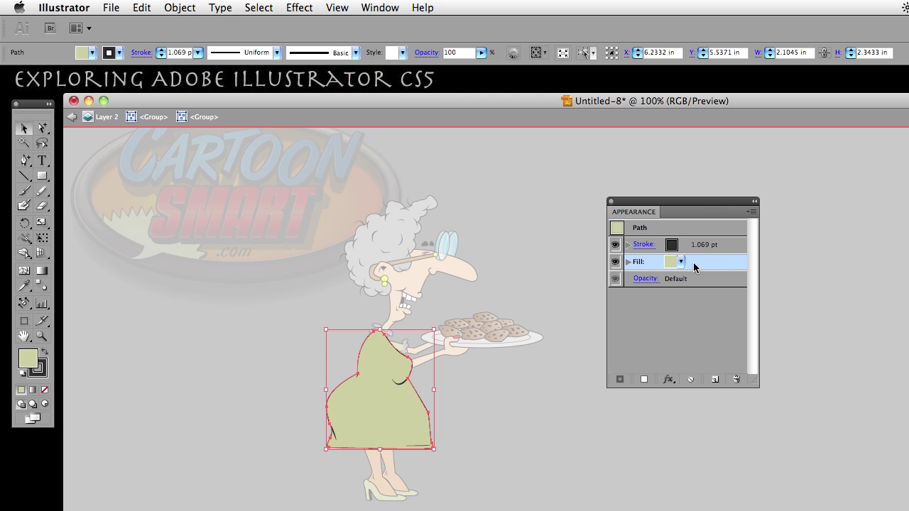
{"action": "left_click", "coordinate": [714, 381]}
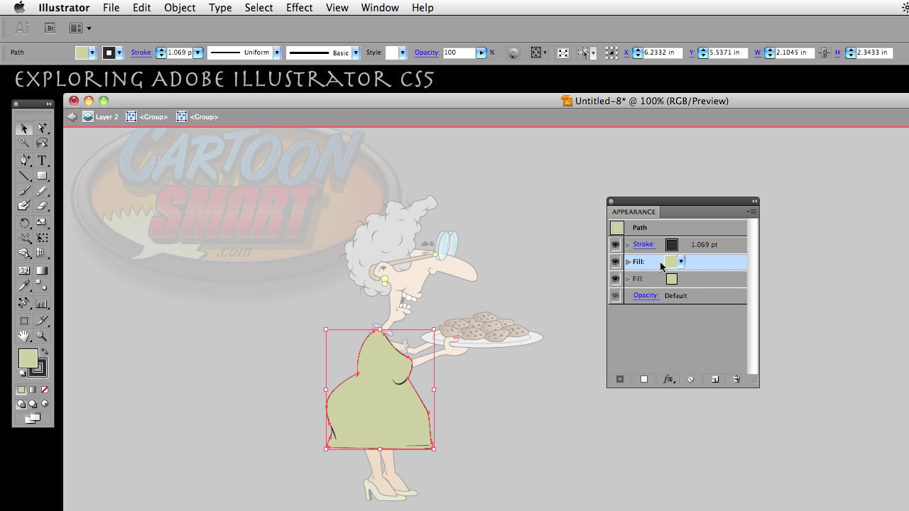
{"action": "left_click", "coordinate": [682, 263]}
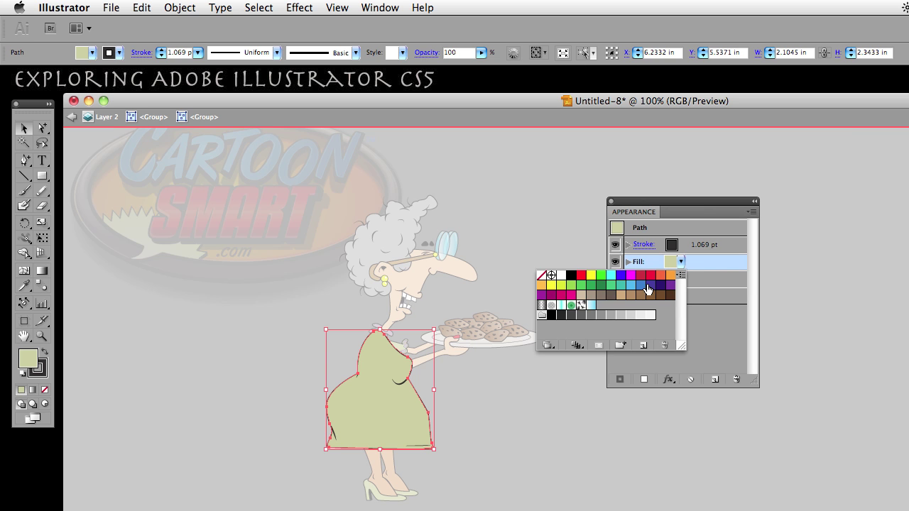
Fill the top layer with the Leaves Graphic pattern, exit isolation, and select the grandma group
{"action": "left_click", "coordinate": [581, 306]}
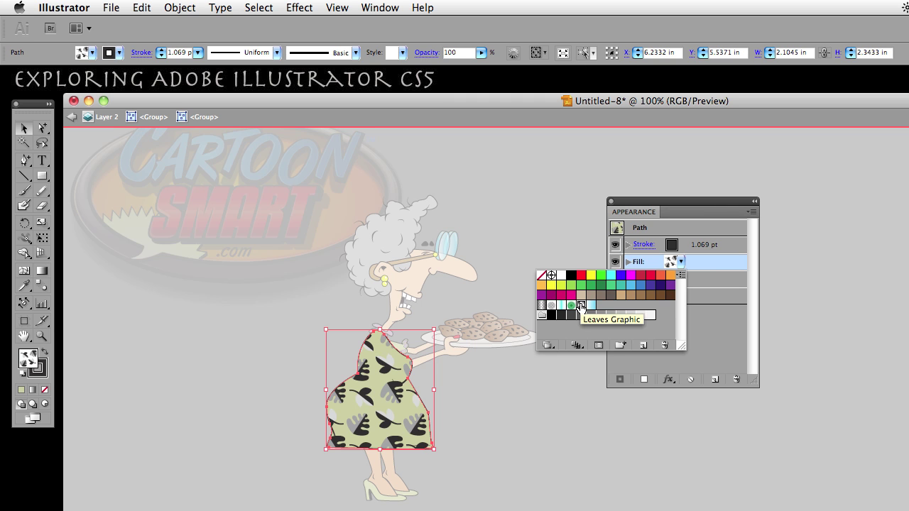
{"action": "left_click", "coordinate": [554, 396]}
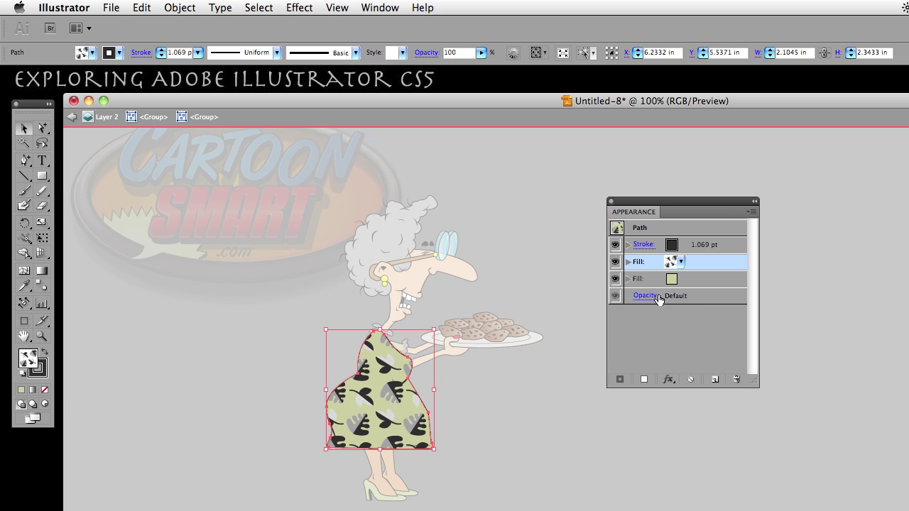
{"action": "double_click", "coordinate": [552, 420]}
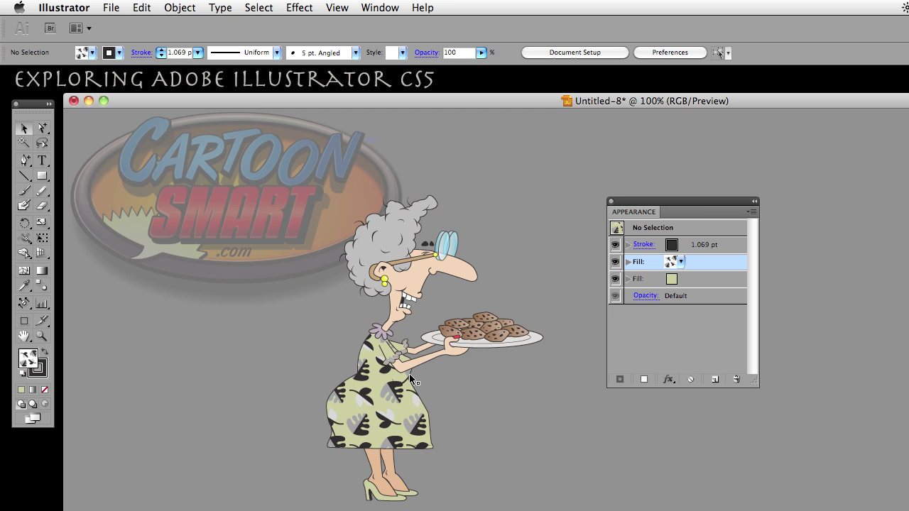
{"action": "left_click", "coordinate": [407, 447]}
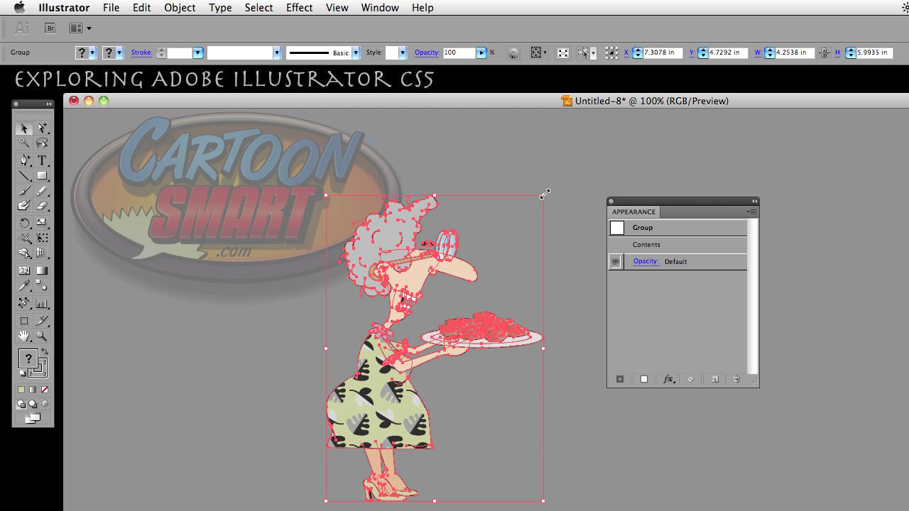
{"action": "left_click_drag", "start_coordinate": [545, 194], "coordinate": [490, 272]}
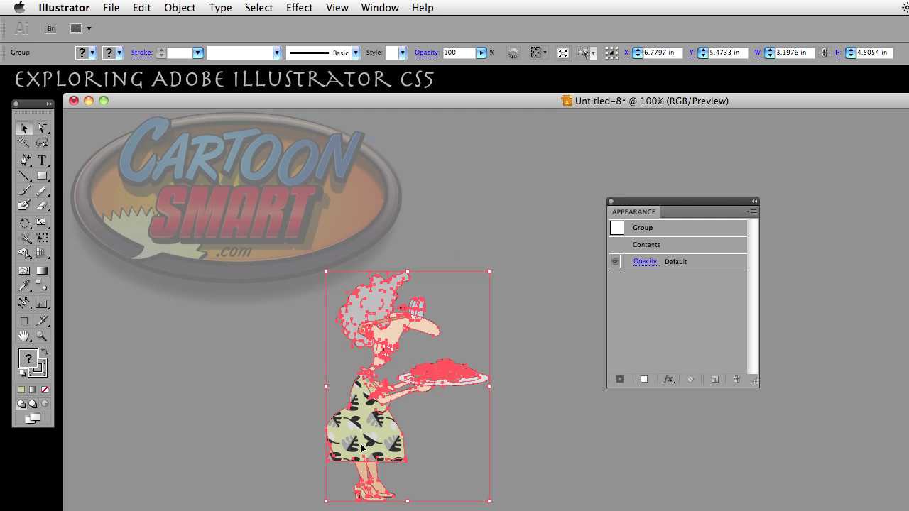
{"action": "left_click_drag", "start_coordinate": [485, 268], "coordinate": [452, 325]}
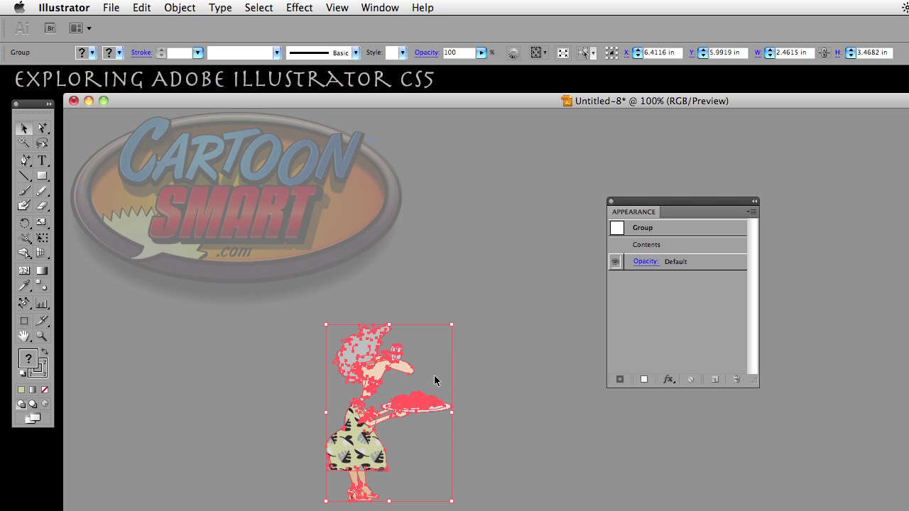
{"action": "left_click_drag", "start_coordinate": [452, 324], "coordinate": [583, 194]}
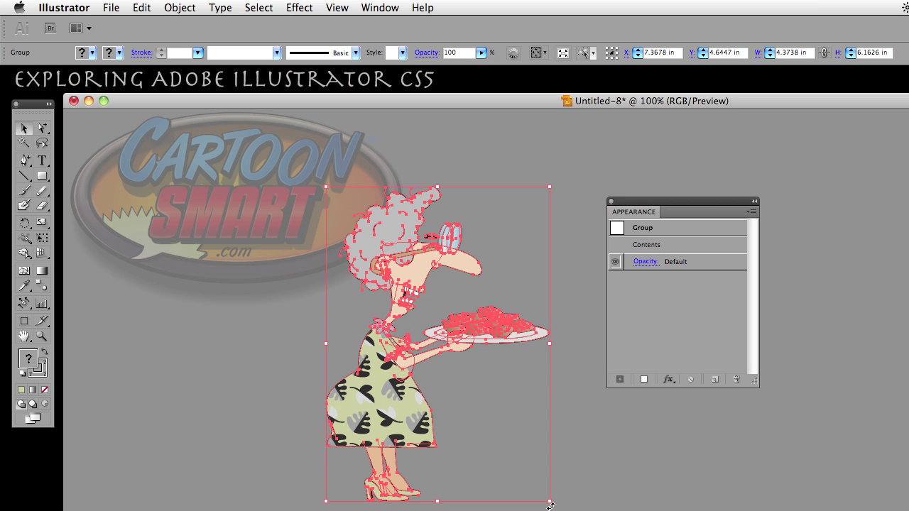
{"action": "left_click_drag", "start_coordinate": [550, 504], "coordinate": [426, 507]}
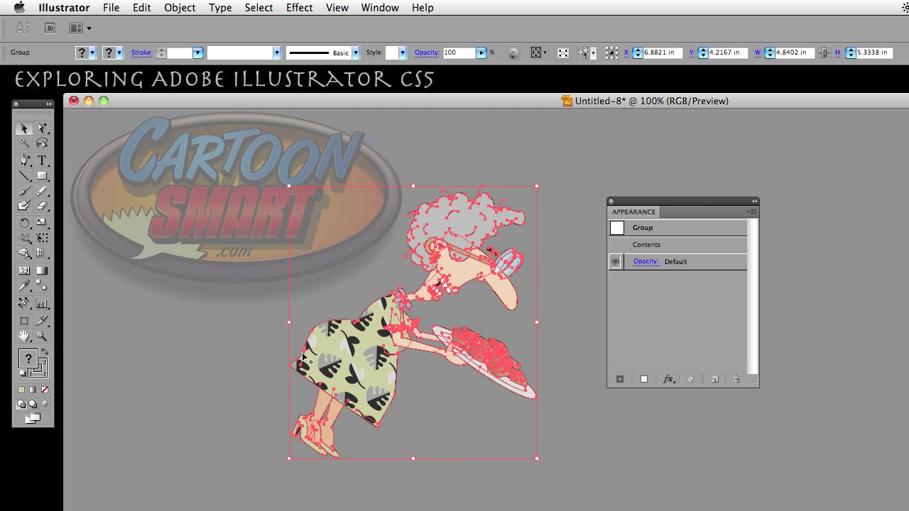
{"action": "key", "text": "super+shift+b"}
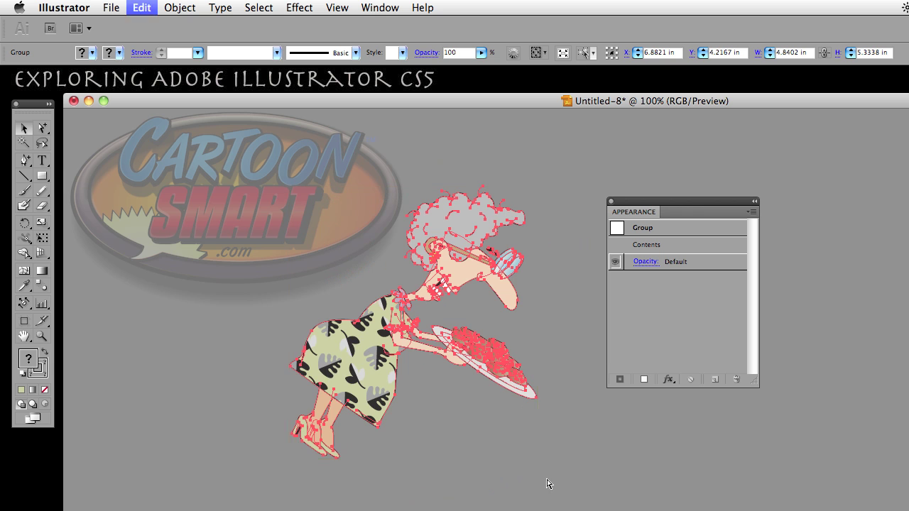
{"action": "key", "text": "super+z"}
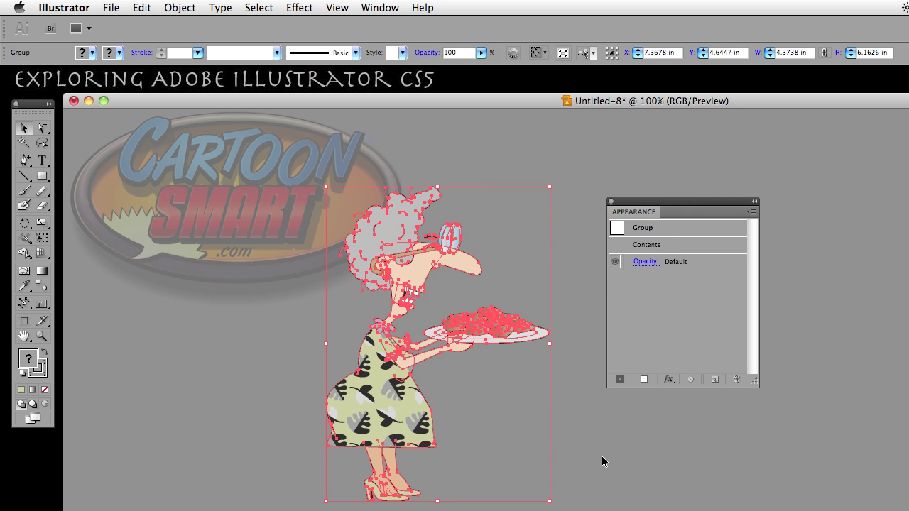
{"action": "left_click", "coordinate": [602, 461]}
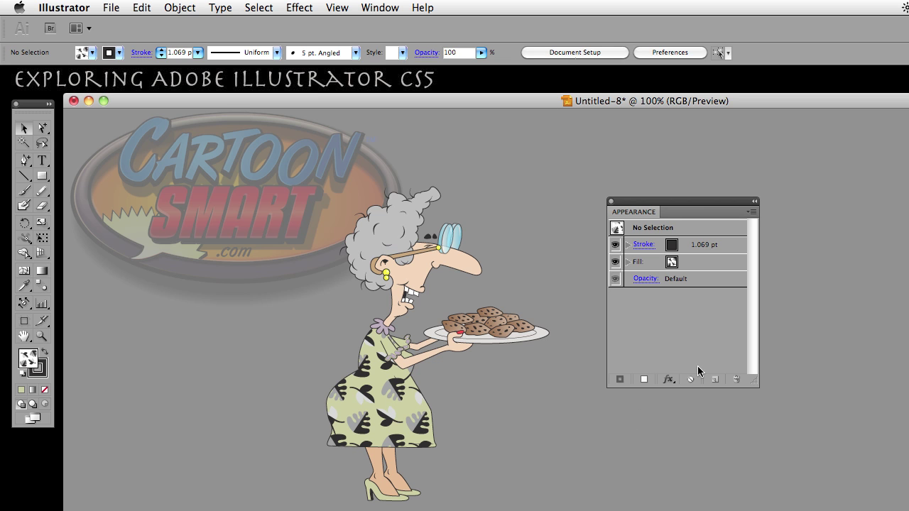
{"action": "left_click", "coordinate": [402, 402]}
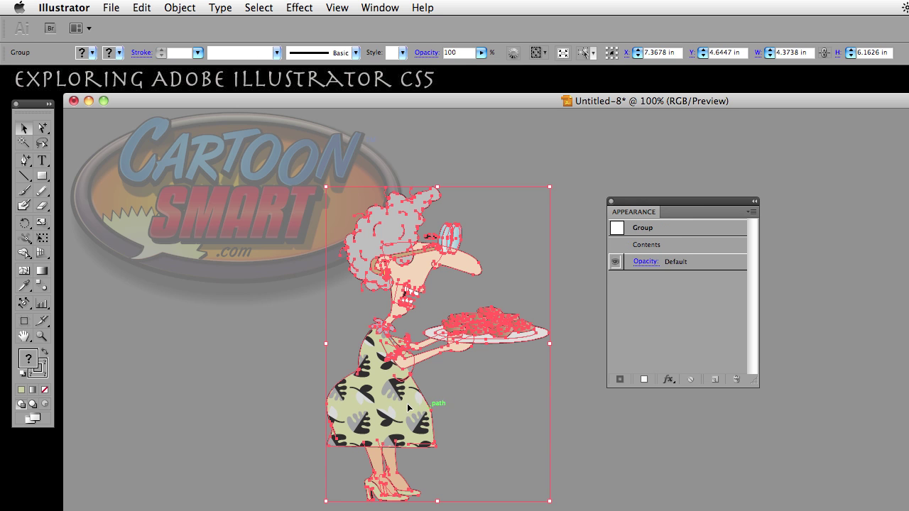
{"action": "left_click", "coordinate": [267, 367]}
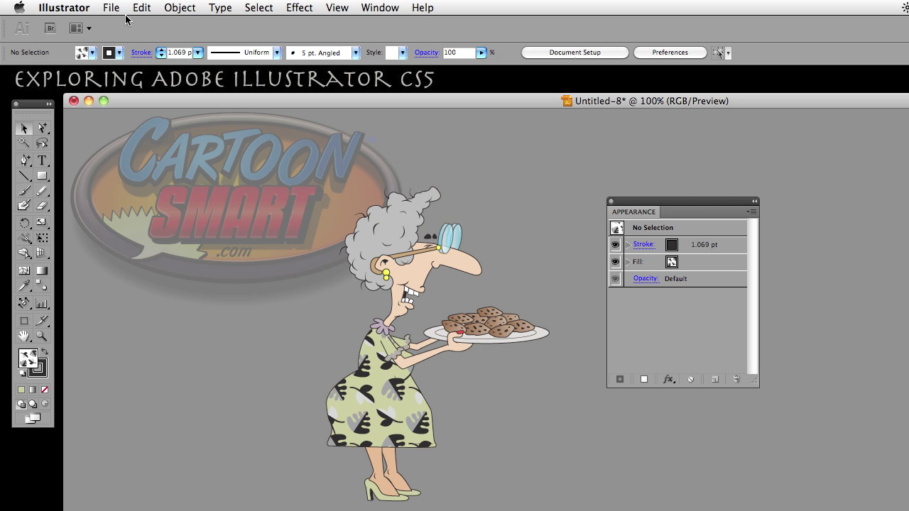
{"action": "left_click", "coordinate": [88, 8]}
{"action": "mouse_move", "coordinate": [83, 53]}
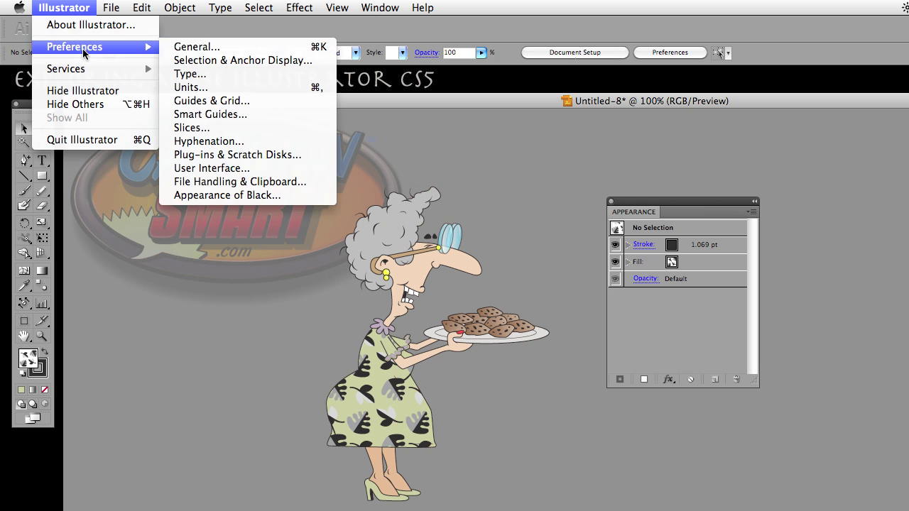
{"action": "left_click", "coordinate": [197, 47]}
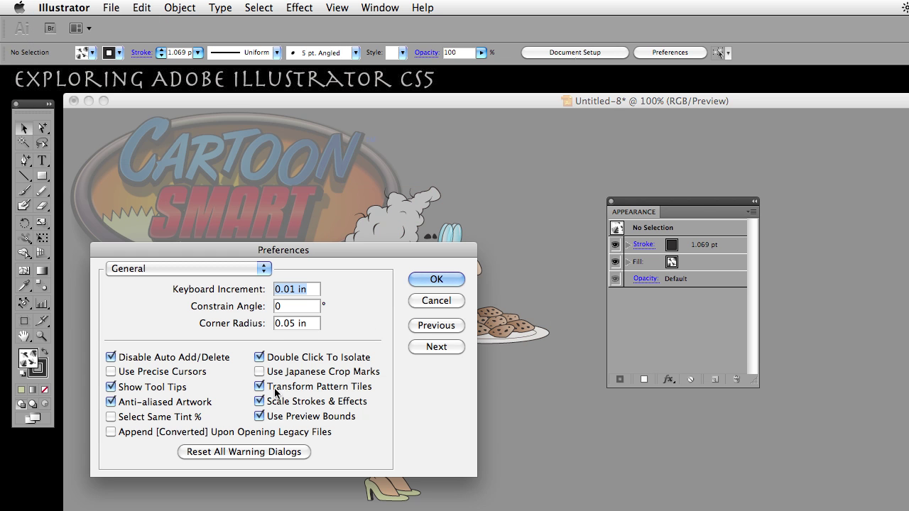
{"action": "left_click", "coordinate": [439, 279]}
{"action": "left_click", "coordinate": [441, 280]}
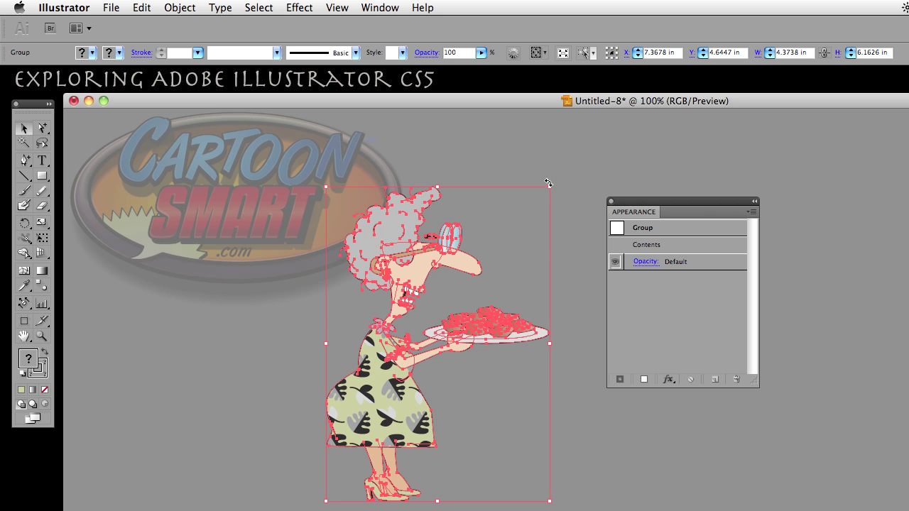
Scale the grandma group down, then up to about 5.27 × 7.42 in
{"action": "left_click_drag", "start_coordinate": [551, 188], "coordinate": [484, 267]}
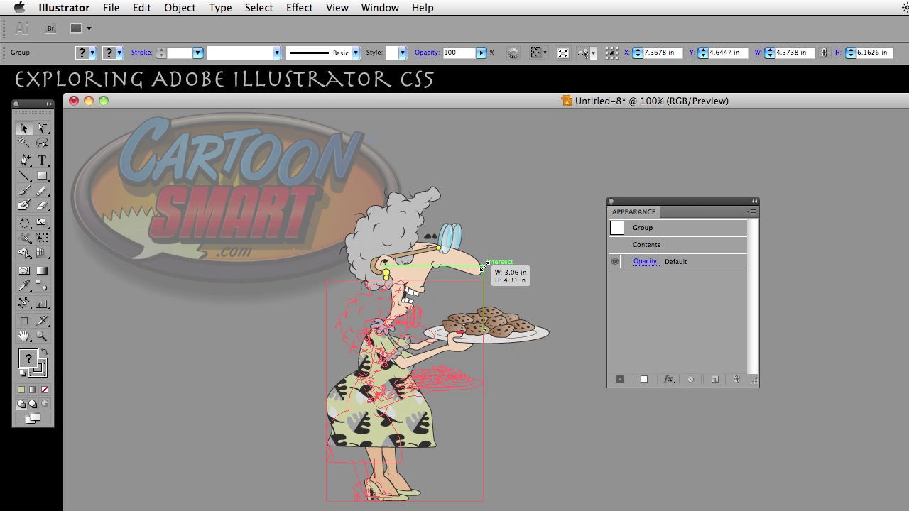
{"action": "left_click_drag", "start_coordinate": [484, 266], "coordinate": [485, 268]}
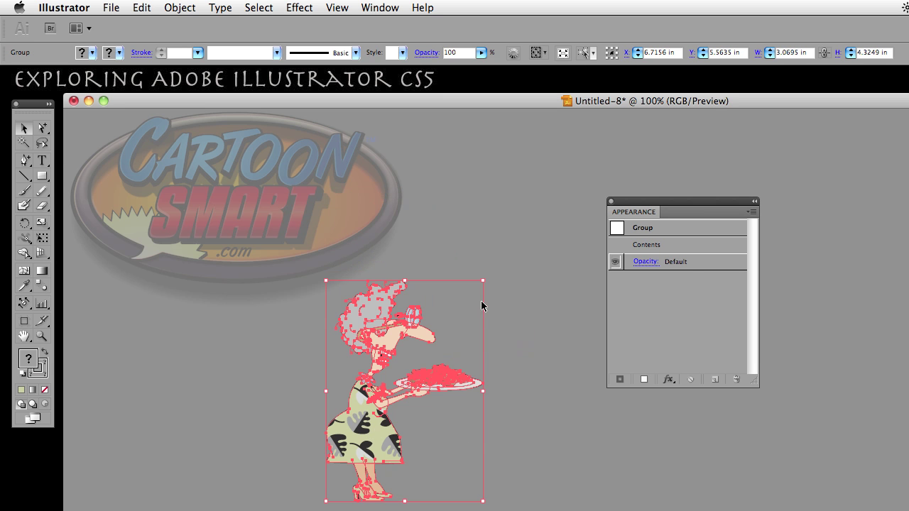
{"action": "left_click_drag", "start_coordinate": [482, 280], "coordinate": [694, 126]}
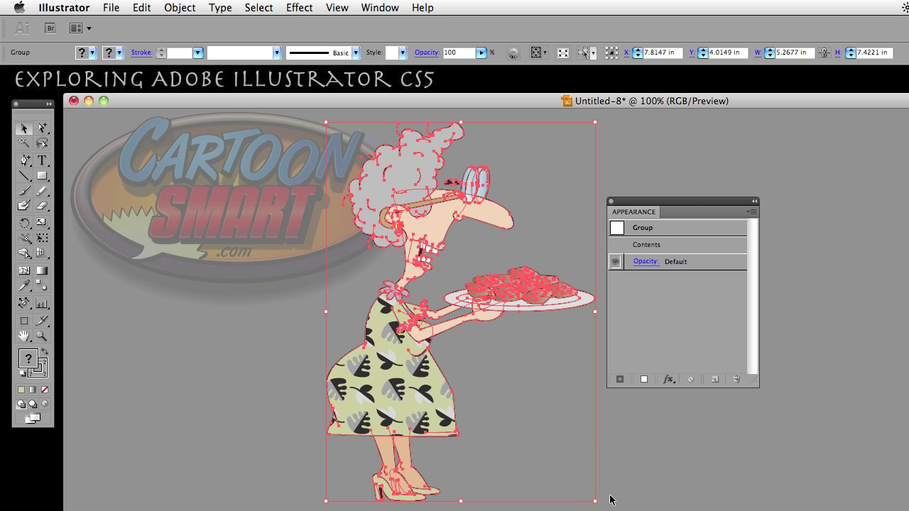
Rotate the group about 35° clockwise, undo the rotation, and deselect the artwork
{"action": "left_click_drag", "start_coordinate": [599, 505], "coordinate": [460, 510]}
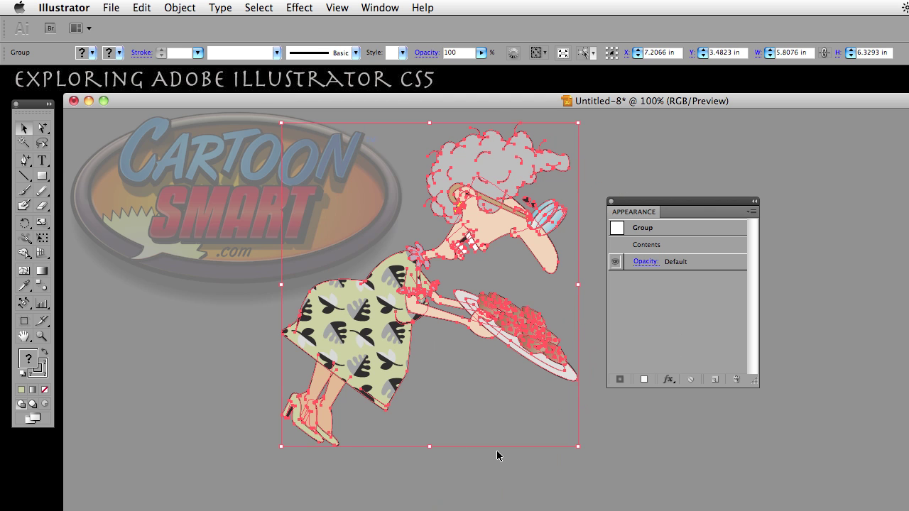
{"action": "key", "text": "super+z"}
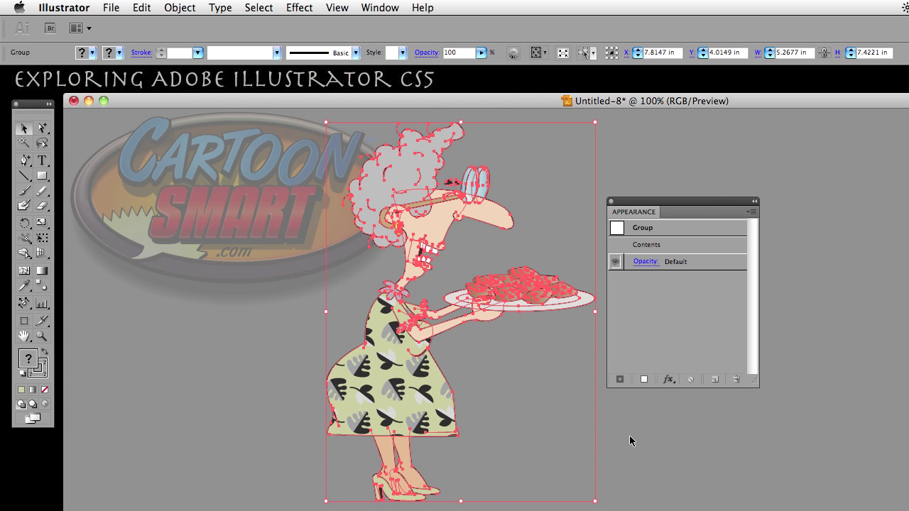
{"action": "left_click", "coordinate": [614, 423]}
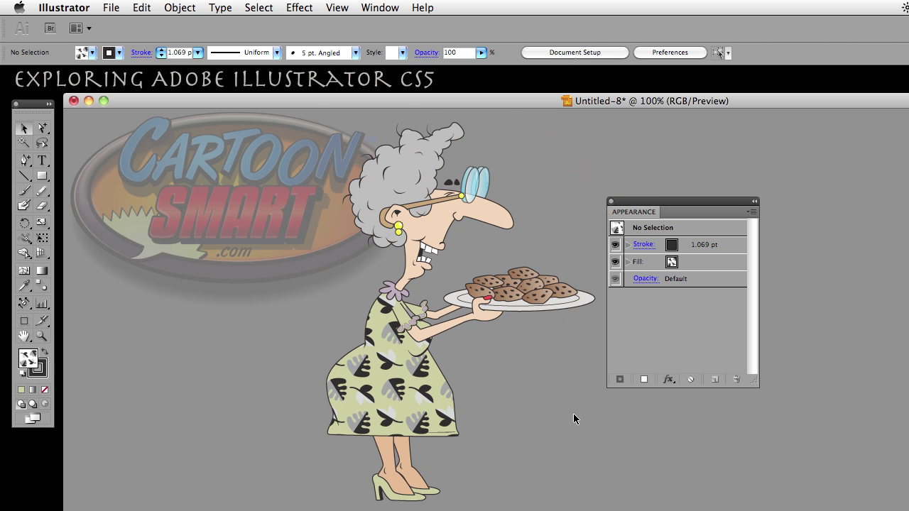
{"action": "left_click", "coordinate": [429, 206]}
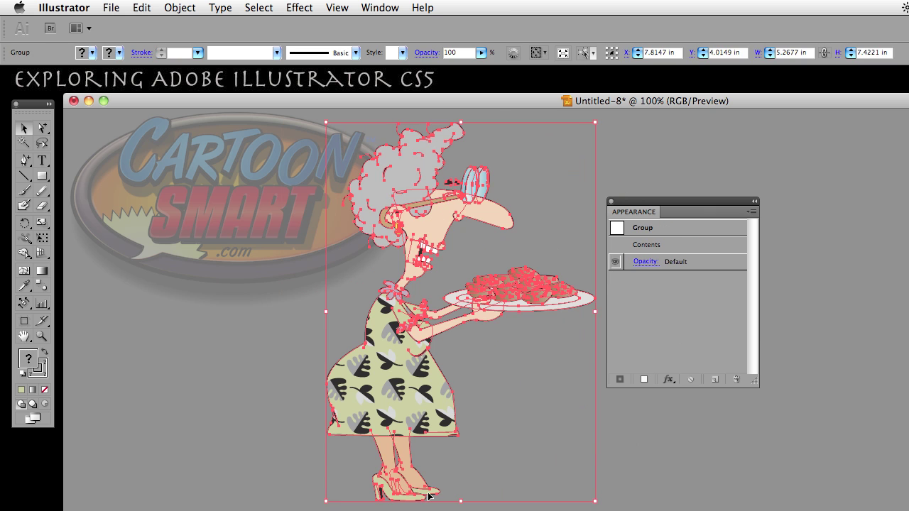
{"action": "left_click", "coordinate": [210, 361]}
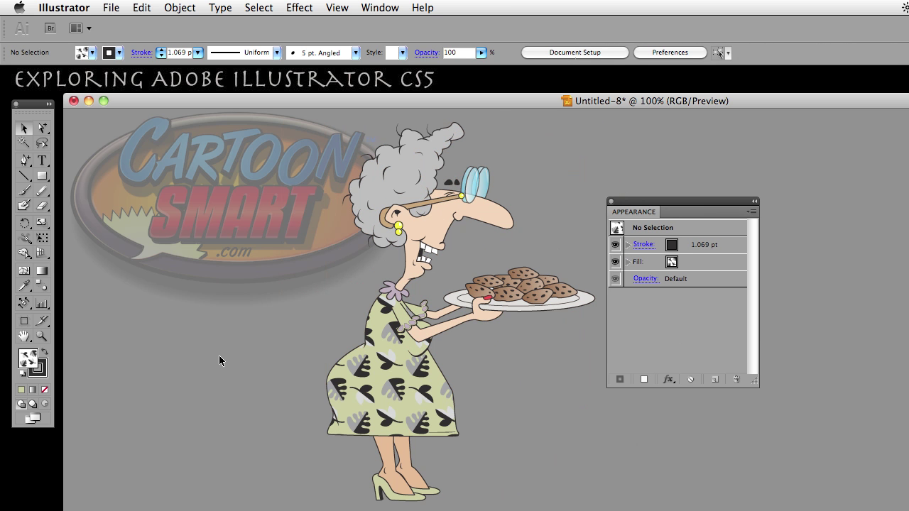
Review General preferences, cancel without changes, and move the Appearance panel further right
{"action": "left_click", "coordinate": [66, 6]}
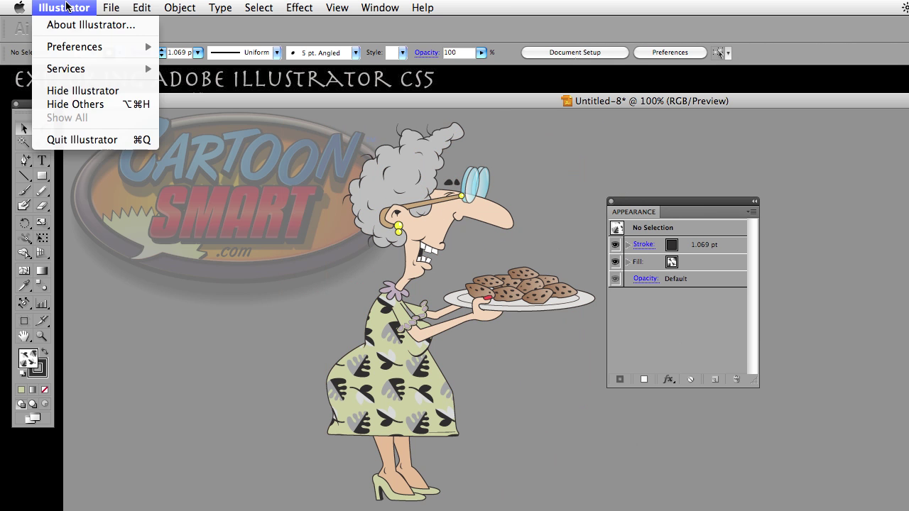
{"action": "mouse_move", "coordinate": [77, 47]}
{"action": "left_click", "coordinate": [203, 46]}
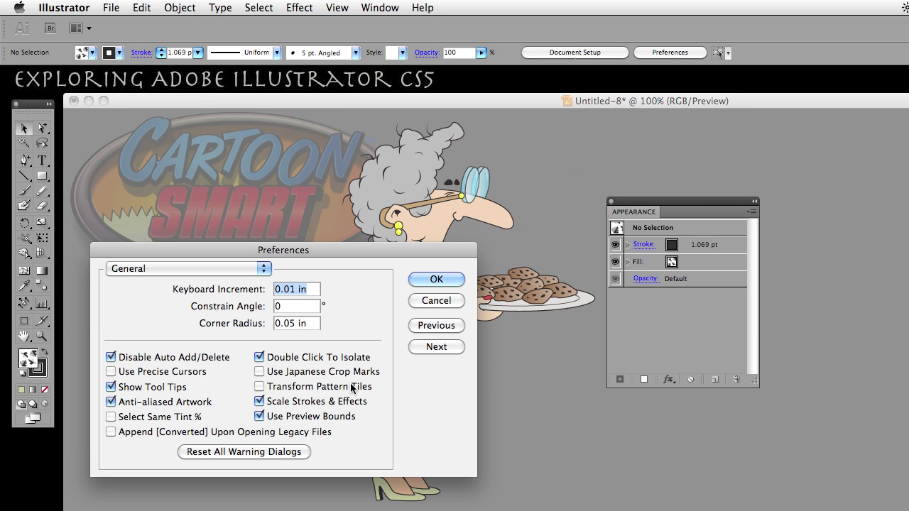
{"action": "left_click", "coordinate": [442, 303]}
{"action": "left_click_drag", "start_coordinate": [686, 205], "coordinate": [783, 207]}
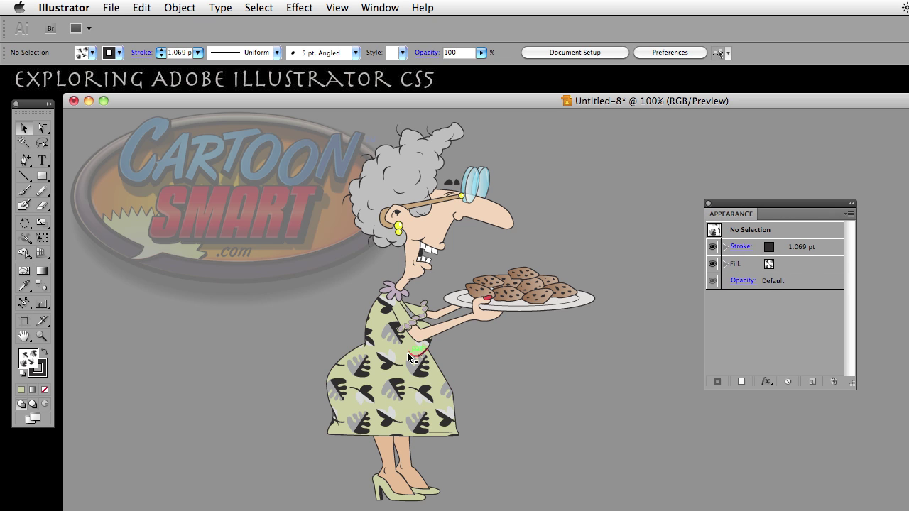